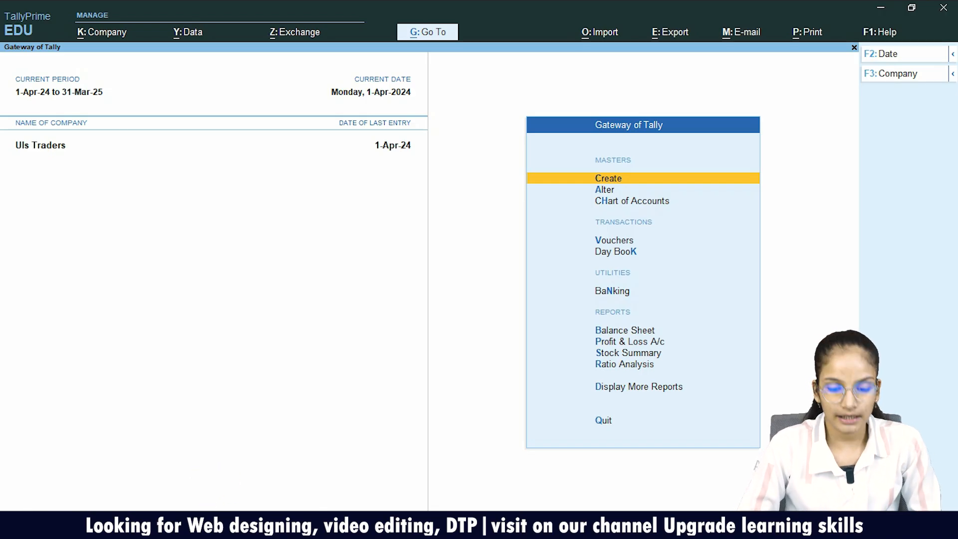
Open the creation form for a new stock item from the inventory masters
{"action": "key", "text": "Return"}
{"action": "key", "text": "Down"}
{"action": "key", "text": "Down"}
{"action": "key", "text": "Down"}
{"action": "key", "text": "Down"}
{"action": "key", "text": "Down"}
{"action": "key", "text": "Down"}
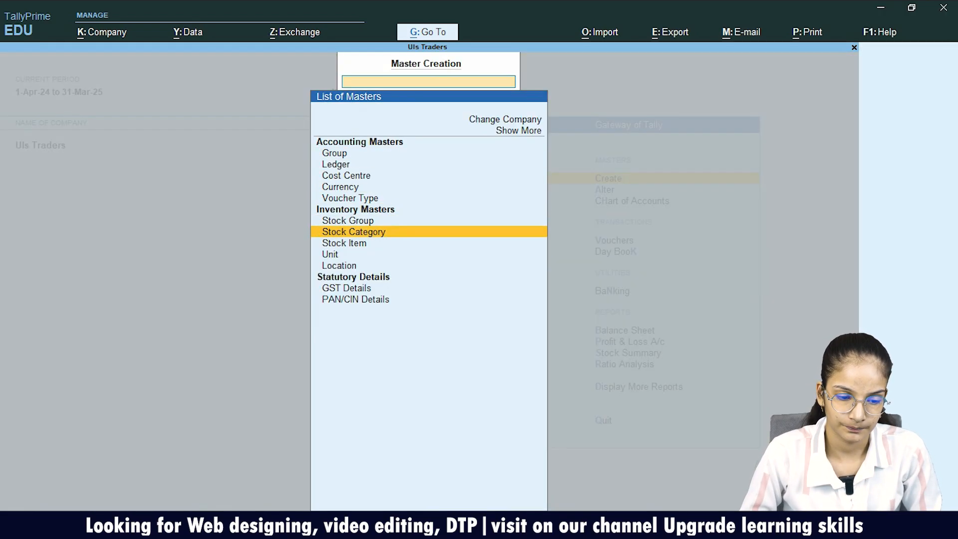
{"action": "key", "text": "Down"}
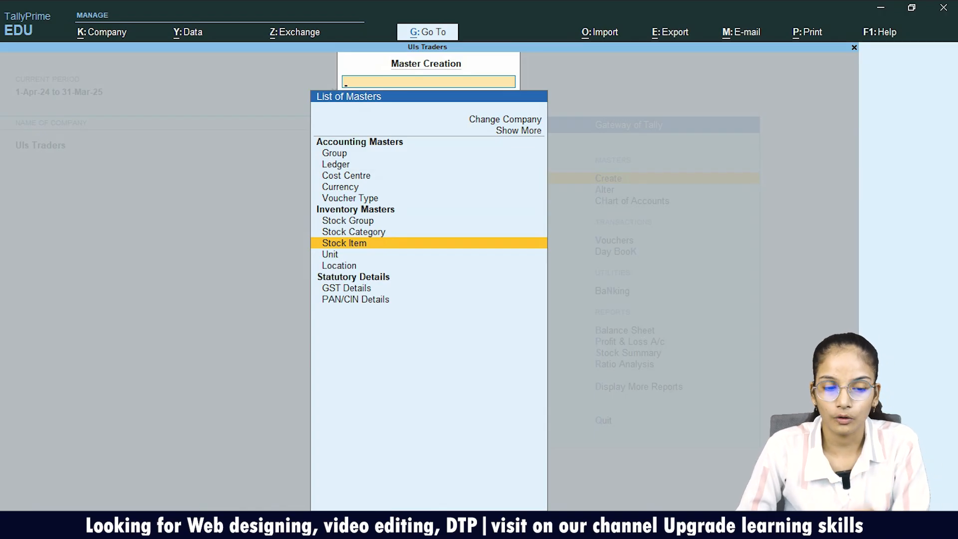
{"action": "key", "text": "Return"}
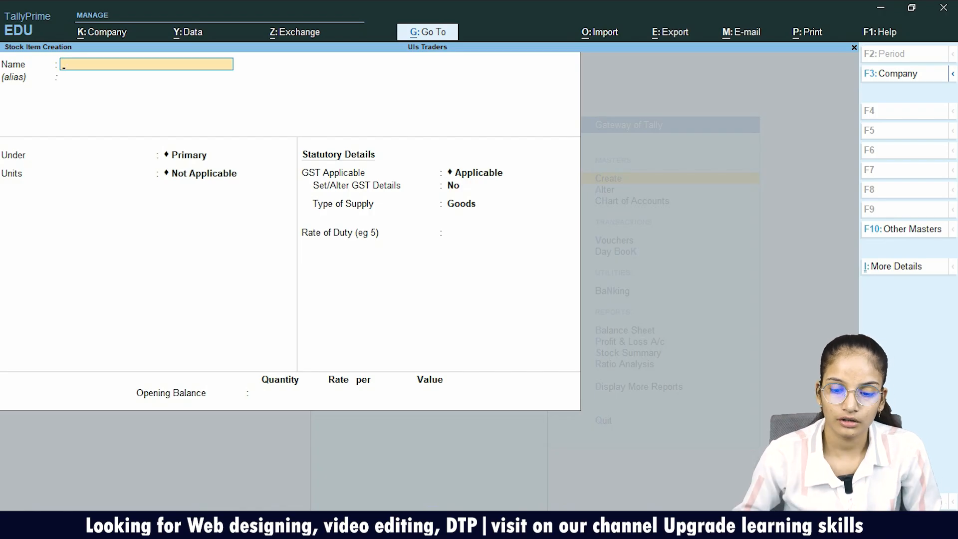
Check the stock item configuration for units of measurement and alternative units, accept it, and leave the stock item form
{"action": "key", "text": "F12"}
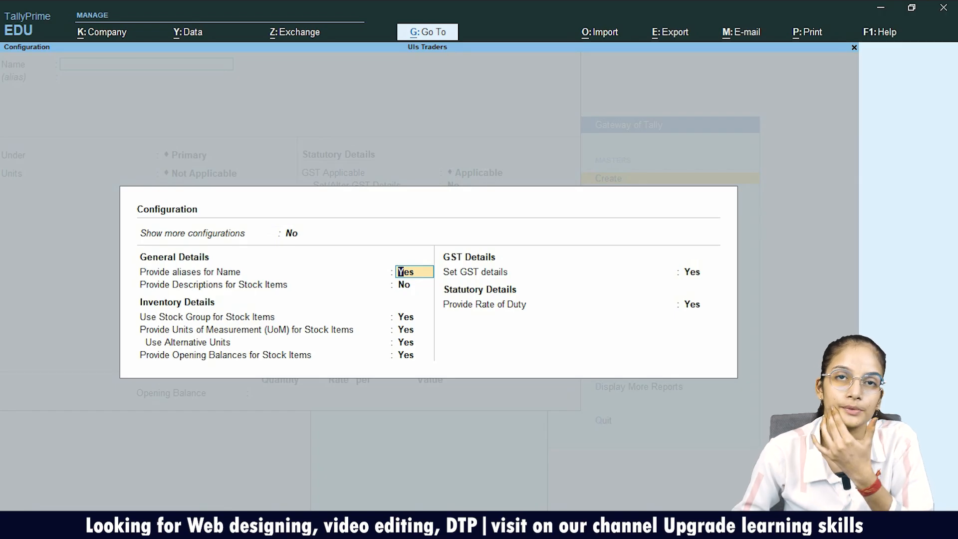
{"action": "key", "text": "Return"}
{"action": "key", "text": "Return"}
{"action": "key", "text": "Return"}
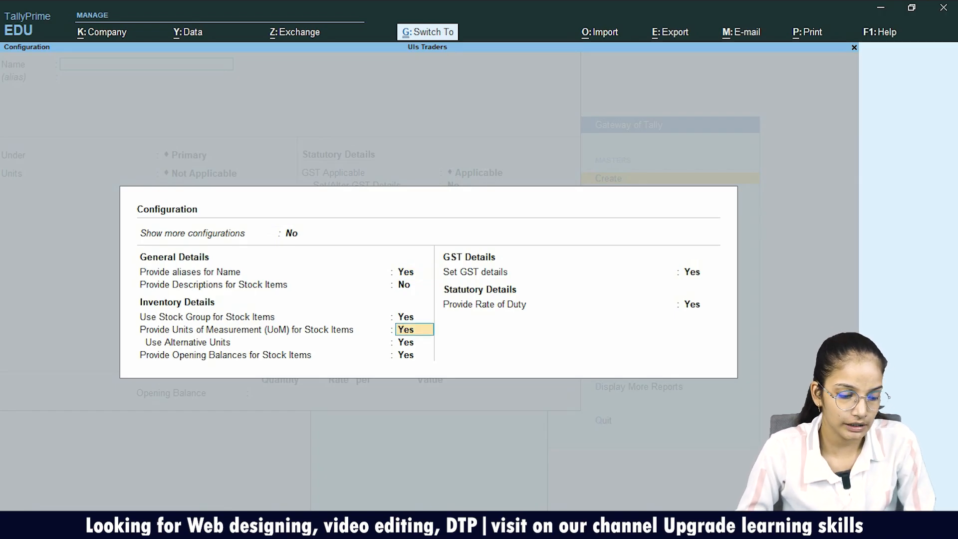
{"action": "key", "text": "ctrl+a"}
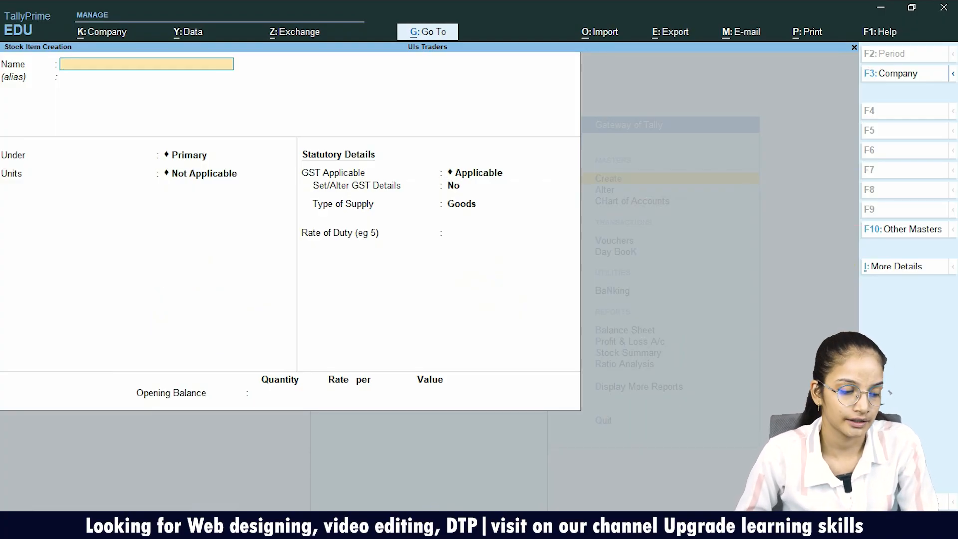
{"action": "key", "text": "Escape"}
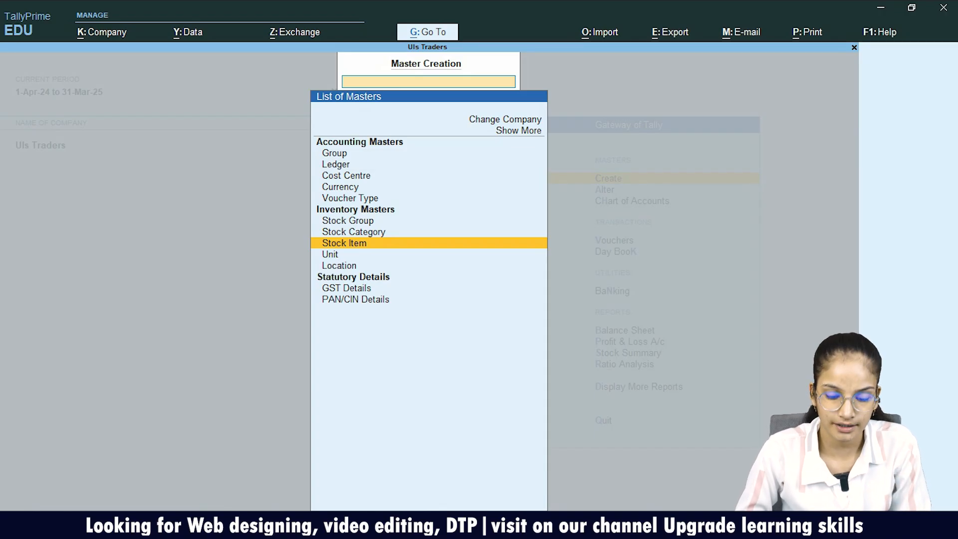
Create a simple unit with the symbol kg and the formal name Kilogram, and save it
{"action": "key", "text": "Down"}
{"action": "key", "text": "Return"}
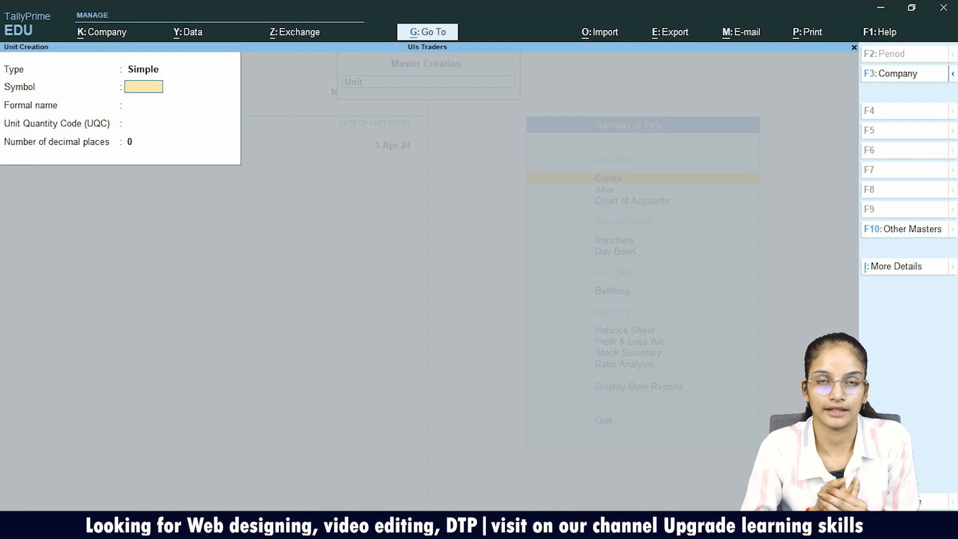
{"action": "type", "text": "k"}
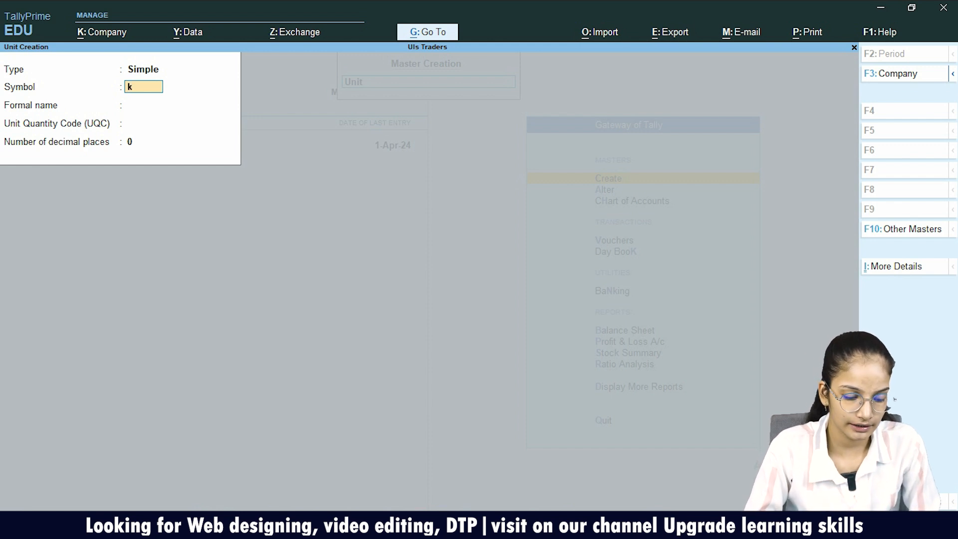
{"action": "type", "text": "g"}
{"action": "key", "text": "Return"}
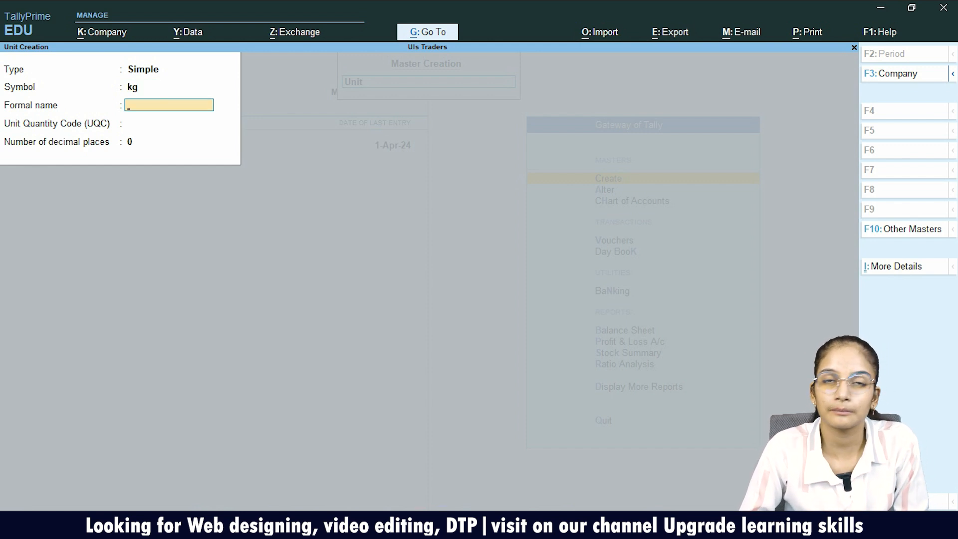
{"action": "type", "text": "Kilogram"}
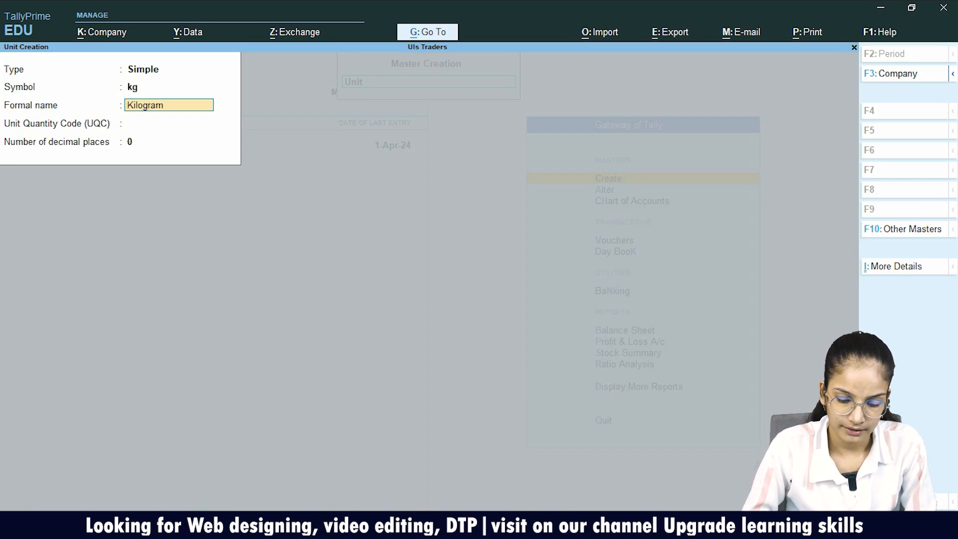
{"action": "key", "text": "ctrl"}
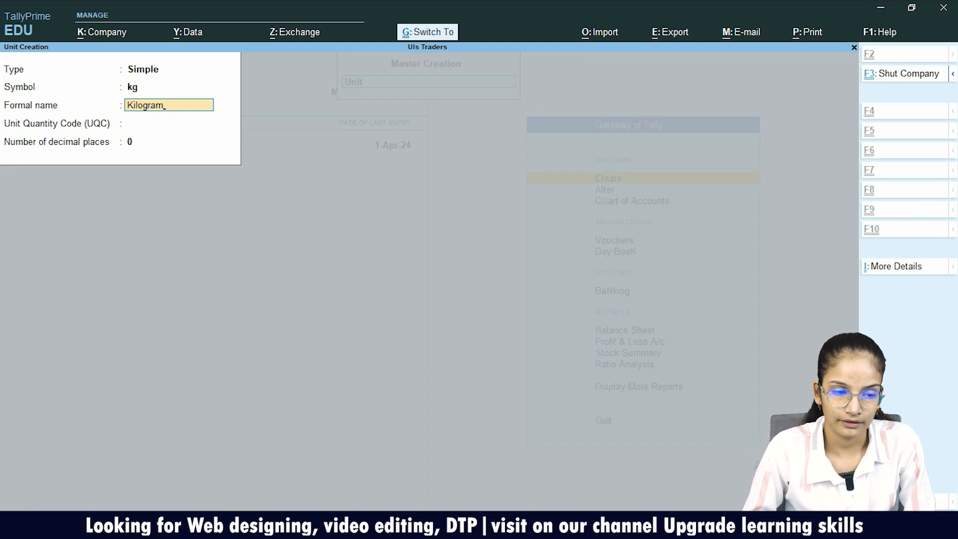
{"action": "key", "text": "ctrl+a"}
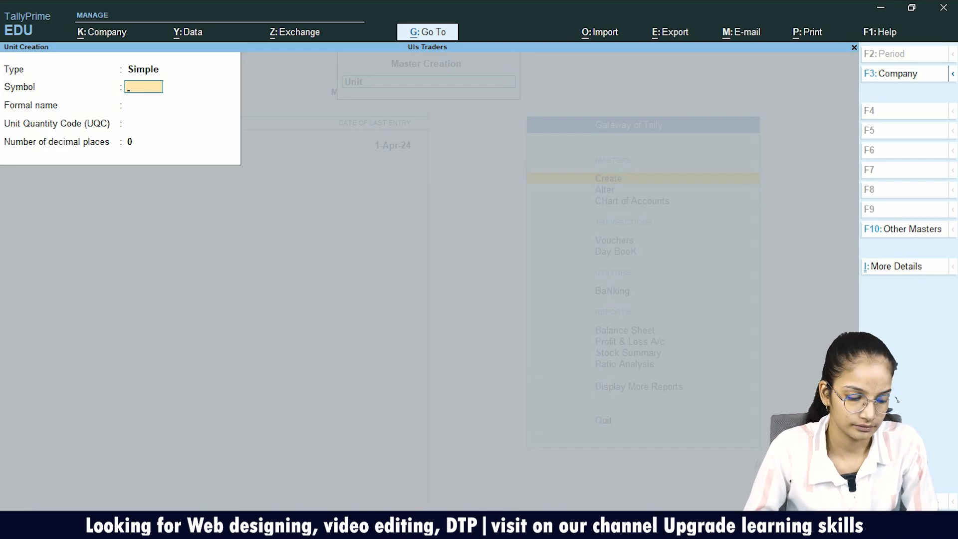
Create a simple unit with the symbol quintal, save it, and return to the Gateway of Tally
{"action": "type", "text": "quintal"}
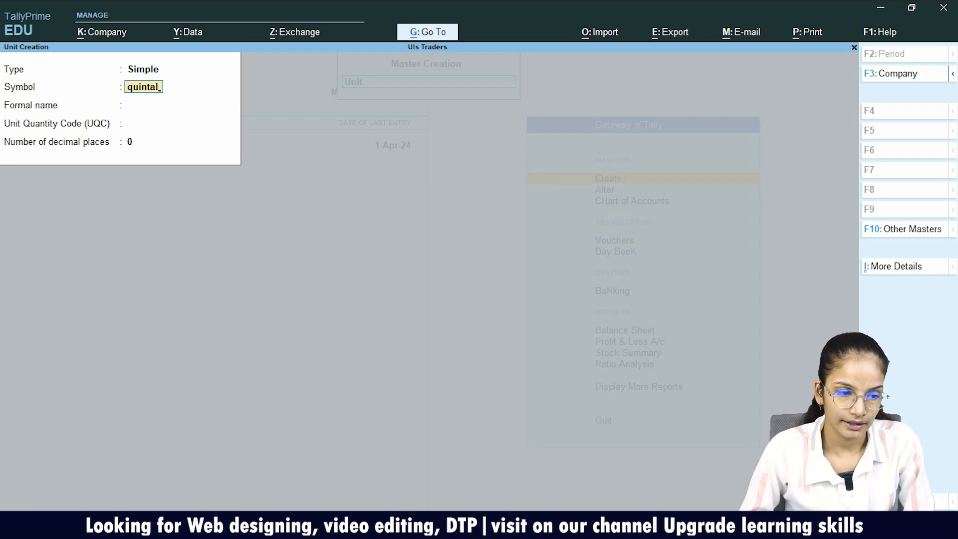
{"action": "key", "text": "Return"}
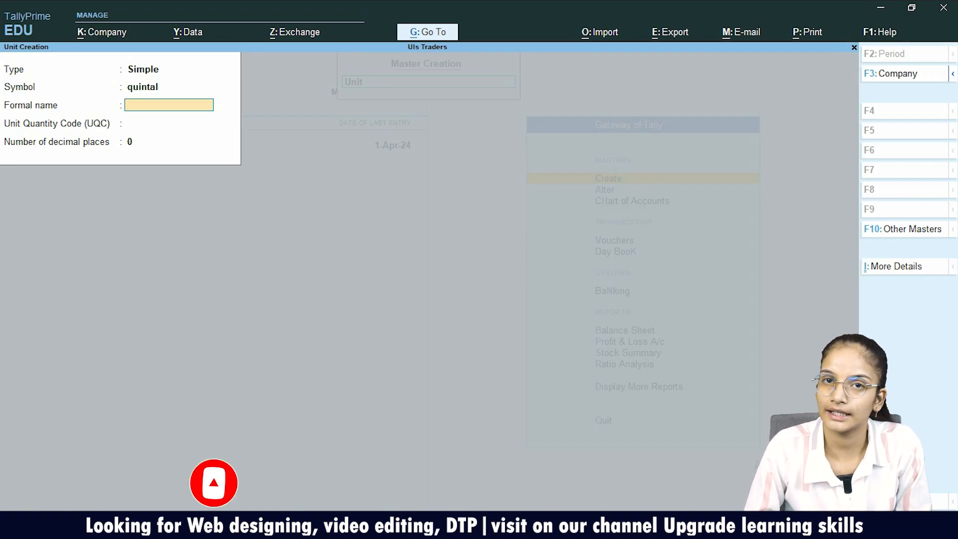
{"action": "key", "text": "ctrl+a"}
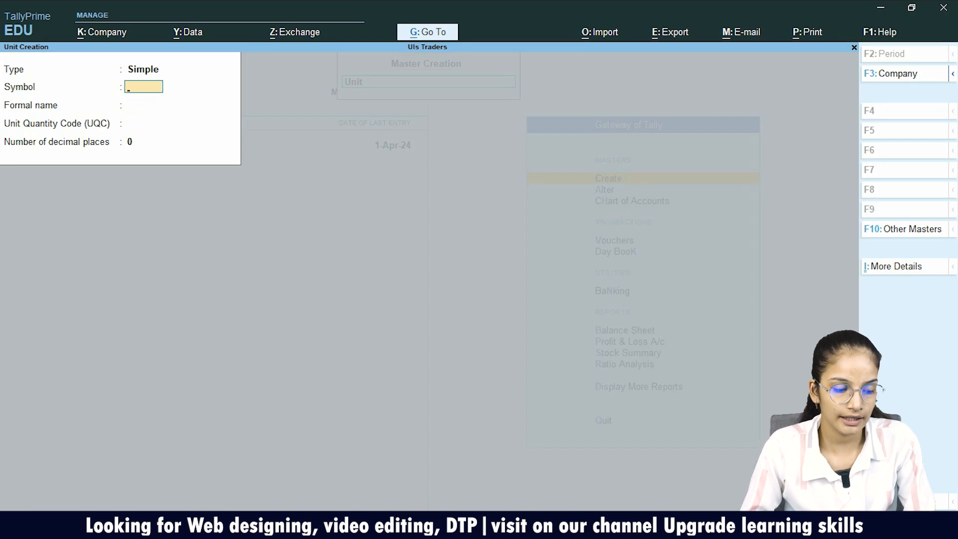
{"action": "key", "text": "Escape"}
{"action": "key", "text": "Return"}
{"action": "key", "text": "Escape"}
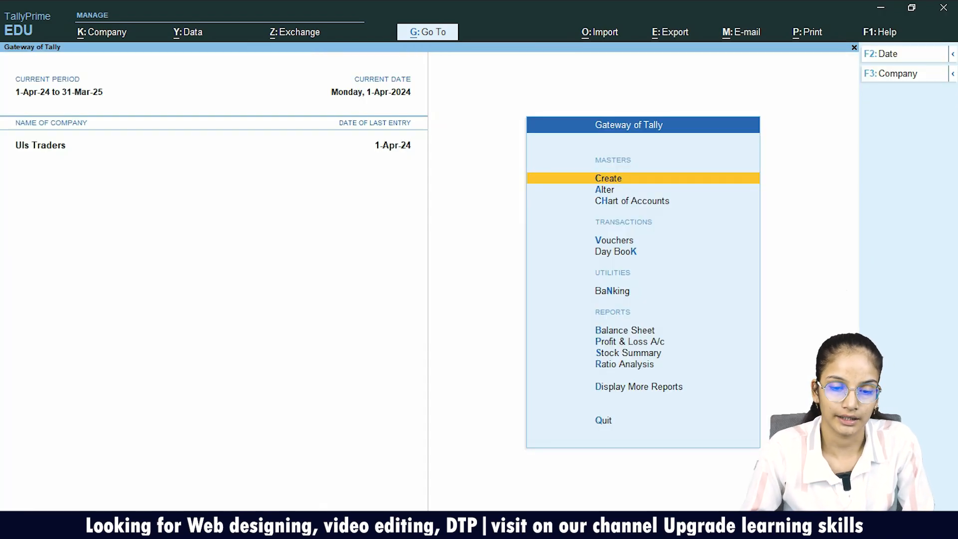
Start a new stock item named Sugar without an alias, under the Primary group
{"action": "key", "text": "Return"}
{"action": "key", "text": "Down"}
{"action": "key", "text": "Down"}
{"action": "key", "text": "Down"}
{"action": "key", "text": "Down"}
{"action": "key", "text": "Down"}
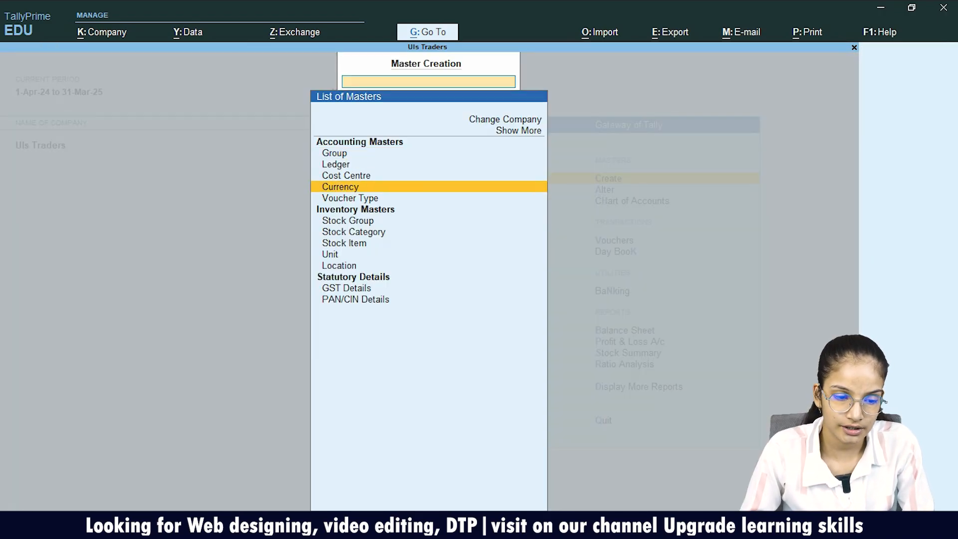
{"action": "key", "text": "Down"}
{"action": "key", "text": "Down"}
{"action": "key", "text": "Down"}
{"action": "key", "text": "Return"}
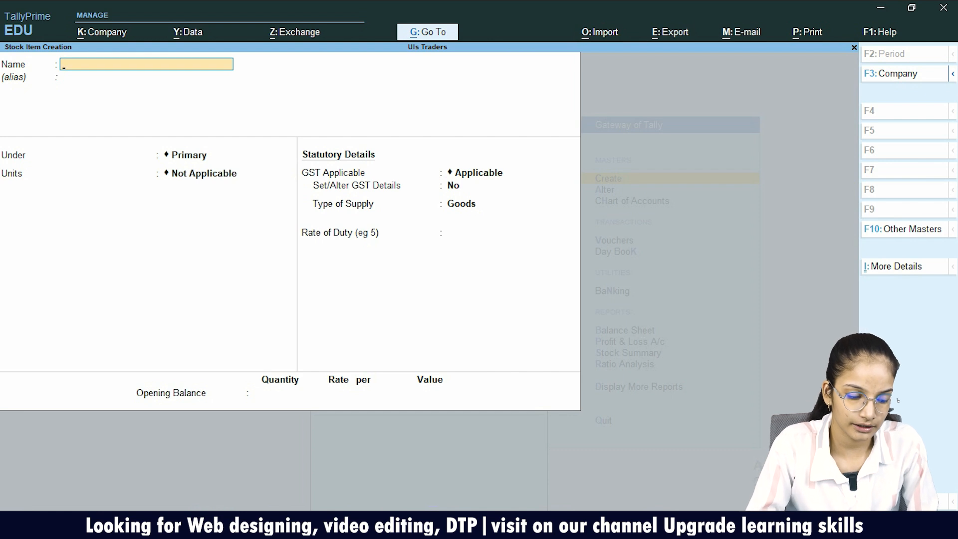
{"action": "type", "text": "Sugar"}
{"action": "key", "text": "Return"}
{"action": "key", "text": "Return"}
{"action": "key", "text": "Return"}
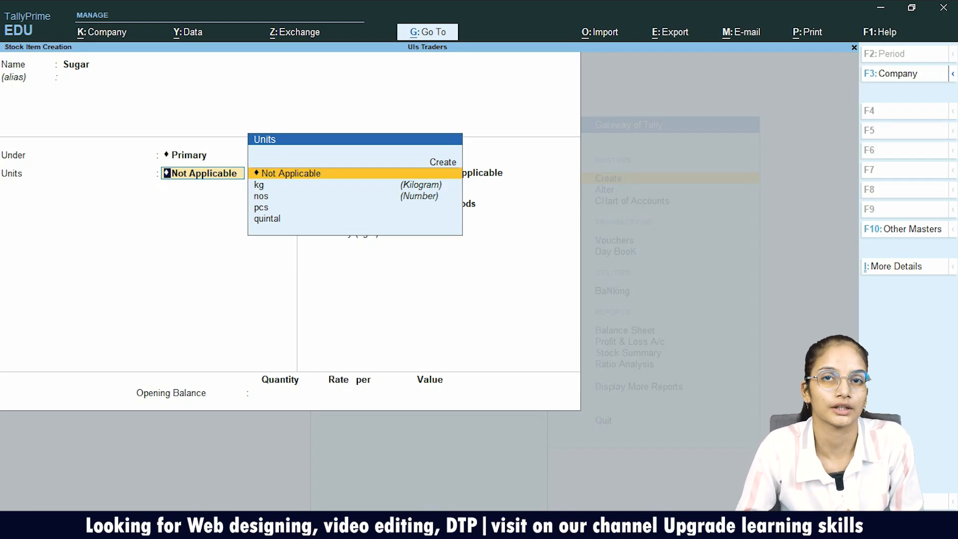
Set the Sugar item's unit to kg and its alternate unit to quintal
{"action": "key", "text": "Down"}
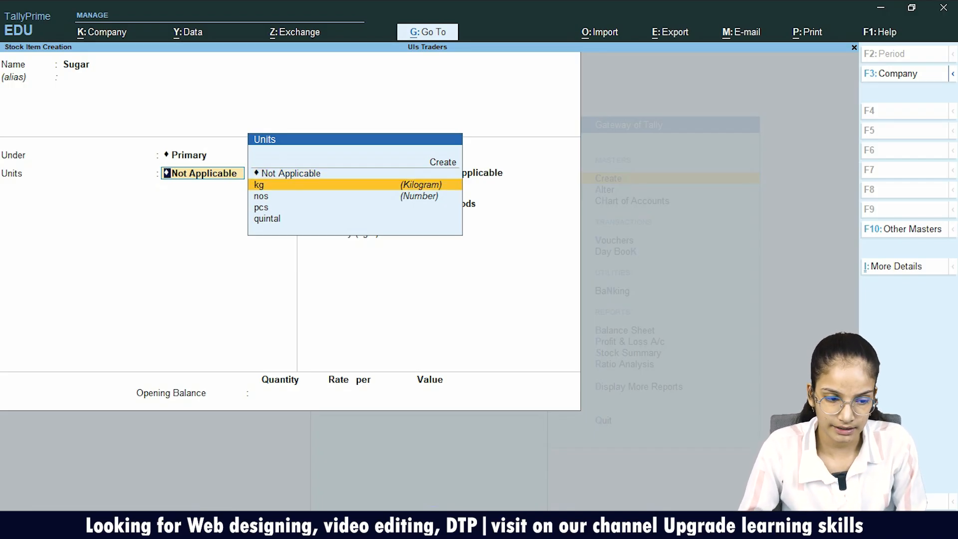
{"action": "key", "text": "Return"}
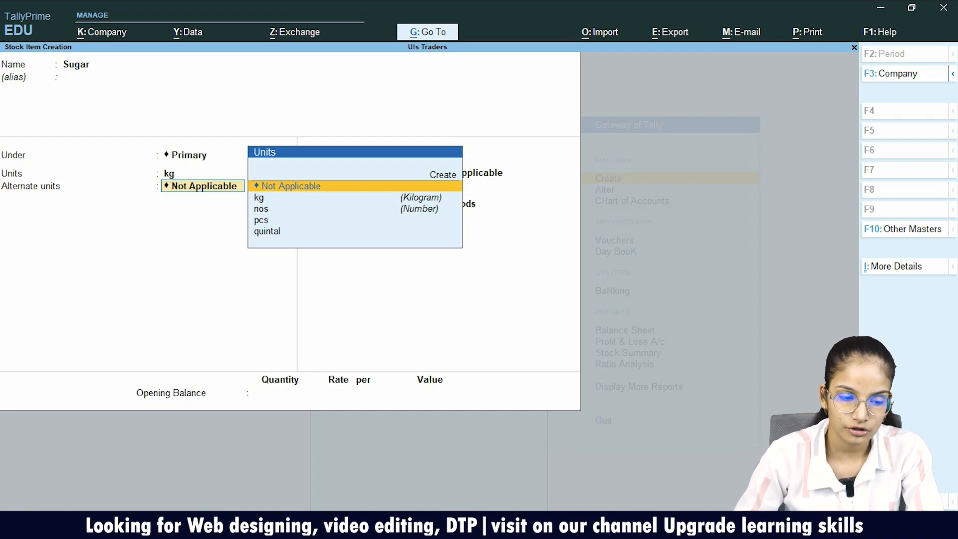
{"action": "key", "text": "Down"}
{"action": "key", "text": "Down"}
{"action": "key", "text": "Down"}
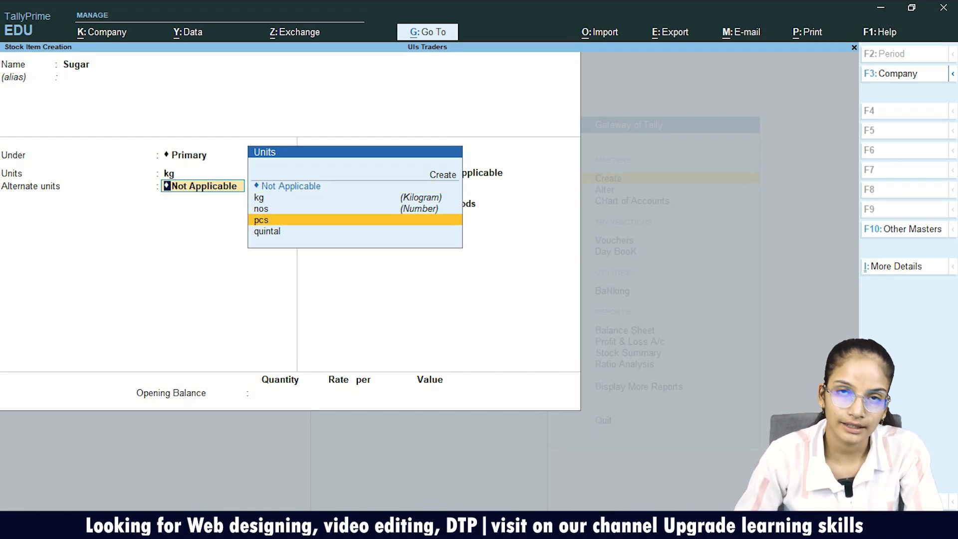
{"action": "key", "text": "Down"}
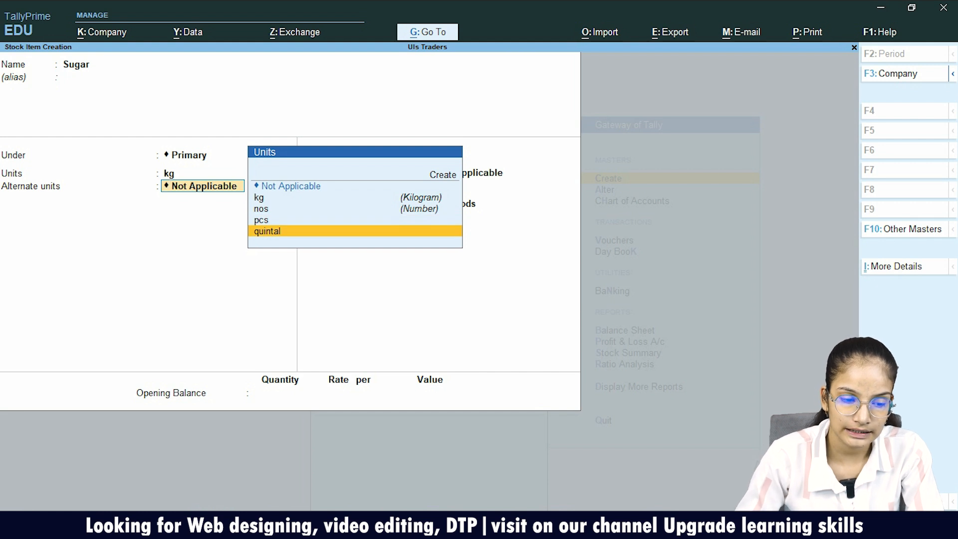
{"action": "key", "text": "Return"}
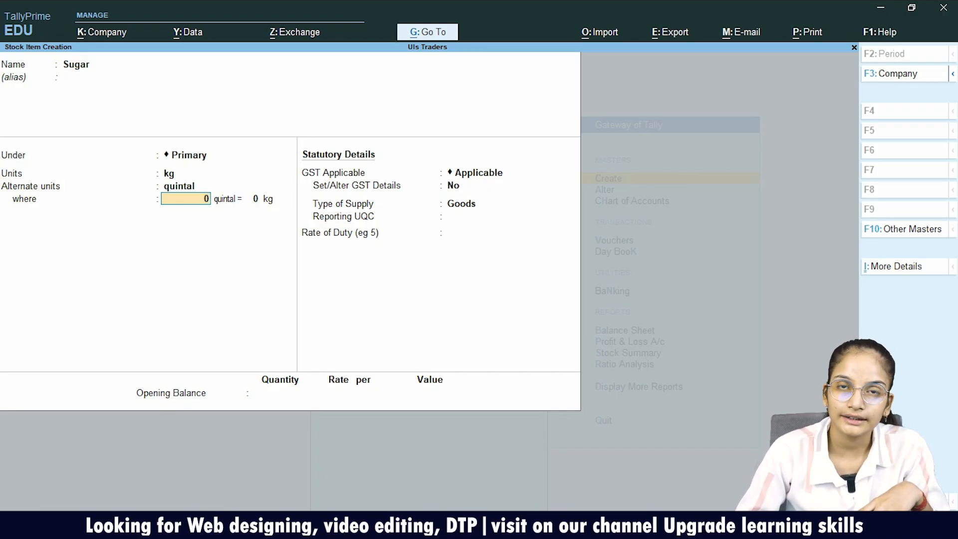
Define the conversion as 1 quintal = 100 kg, save the Sugar item, and return to the Gateway of Tally
{"action": "type", "text": "1"}
{"action": "key", "text": "Return"}
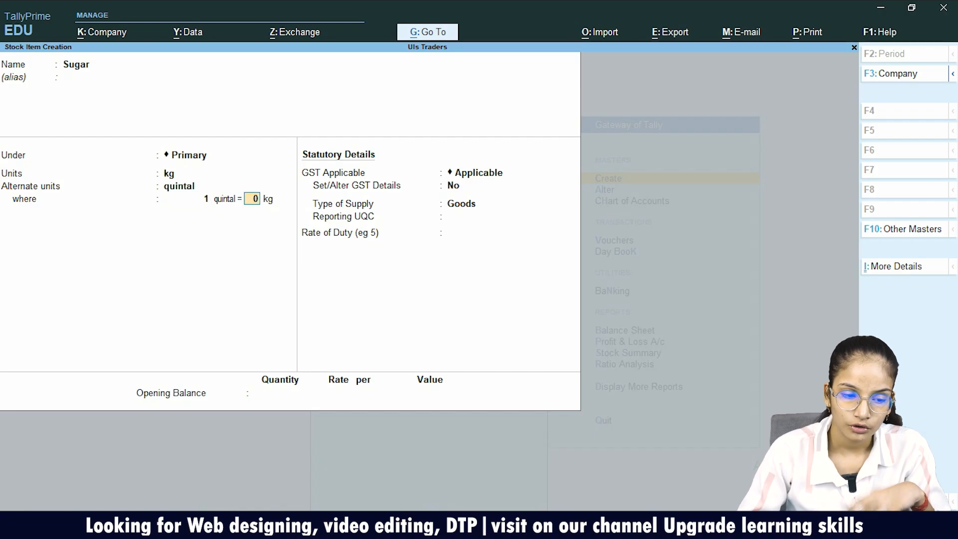
{"action": "type", "text": "100"}
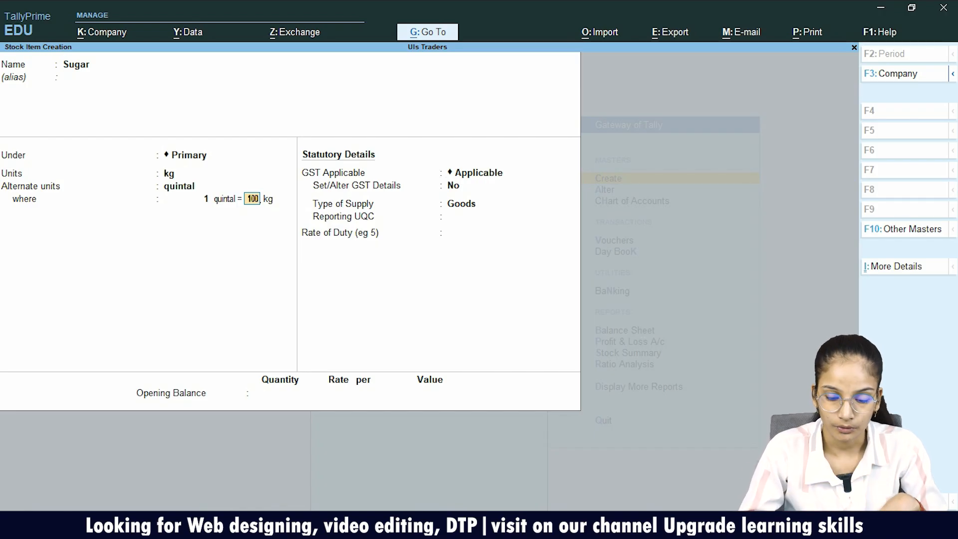
{"action": "key", "text": "Return"}
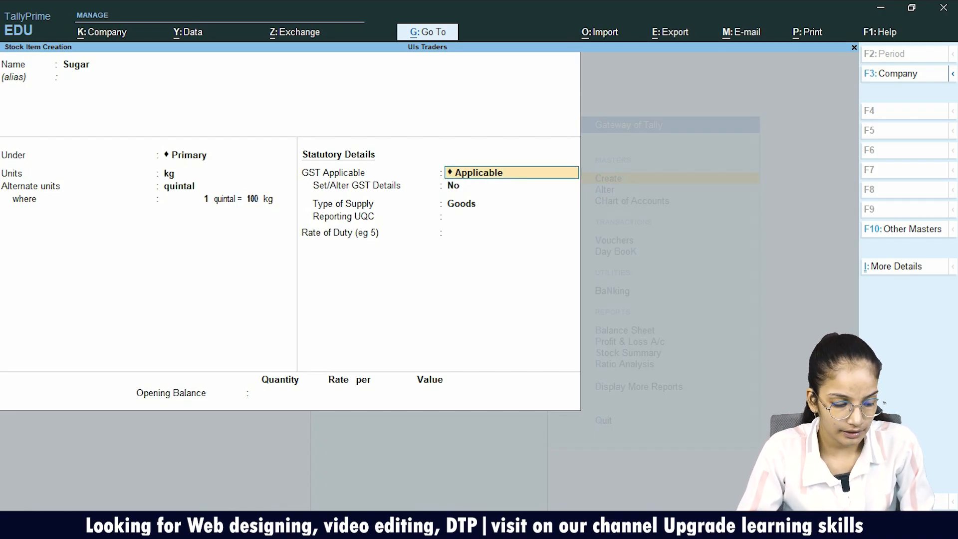
{"action": "key", "text": "ctrl"}
{"action": "key", "text": "ctrl+a"}
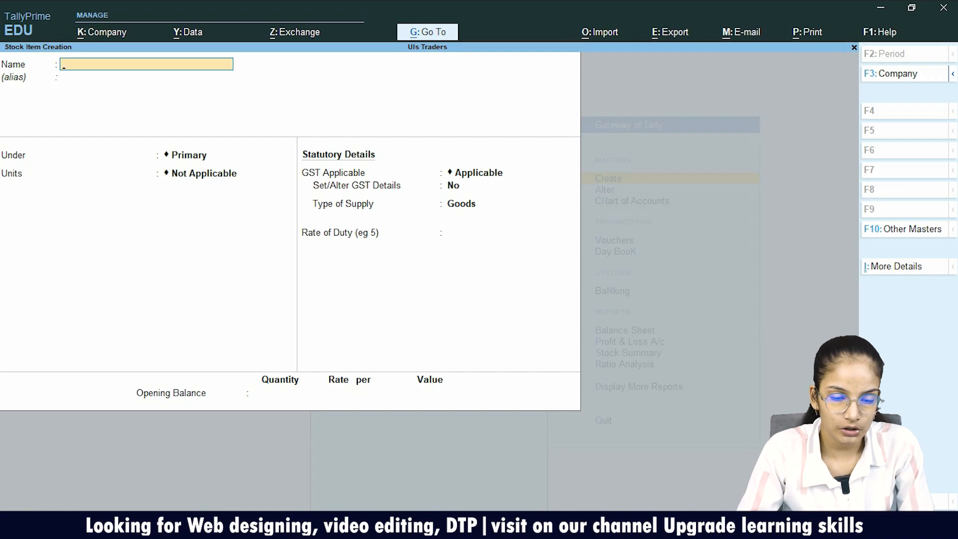
{"action": "key", "text": "Escape"}
{"action": "key", "text": "Escape"}
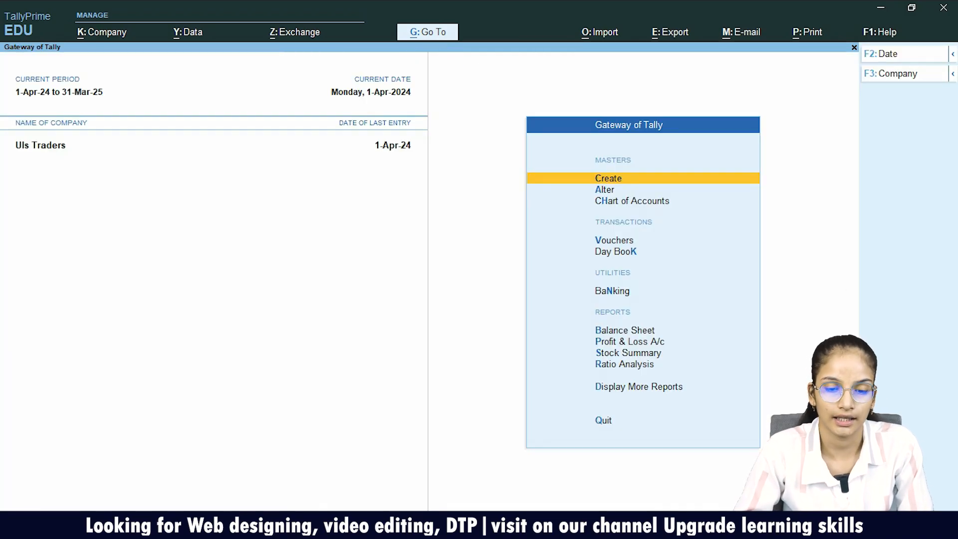
Start a purchase voucher, leaving the supplier invoice number and date blank
{"action": "key", "text": "Down"}
{"action": "key", "text": "Down"}
{"action": "key", "text": "Down"}
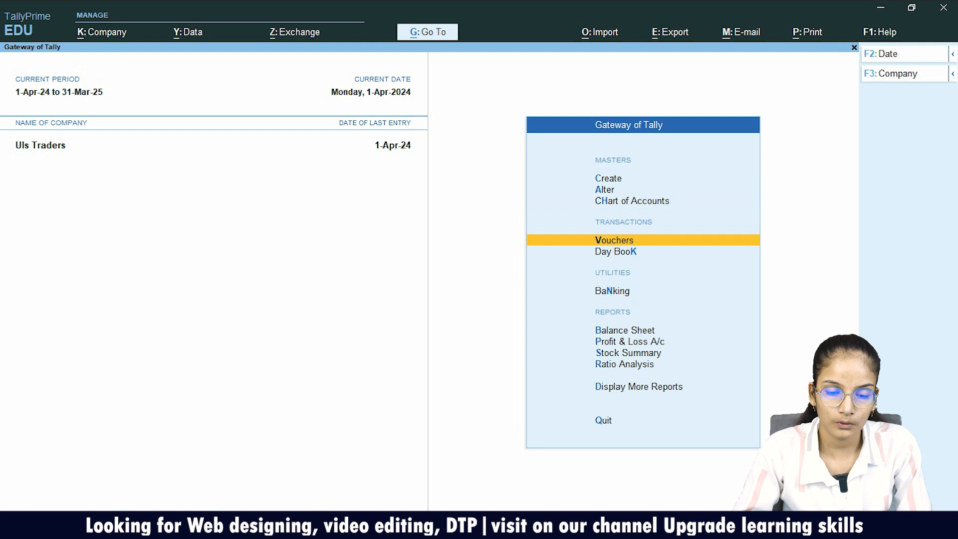
{"action": "key", "text": "Return"}
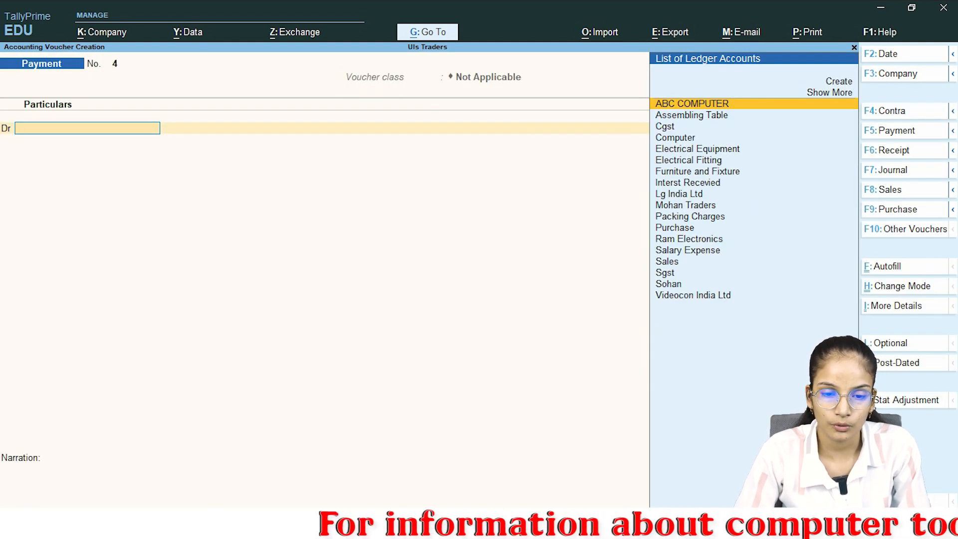
{"action": "key", "text": "F9"}
{"action": "key", "text": "Return"}
{"action": "key", "text": "Return"}
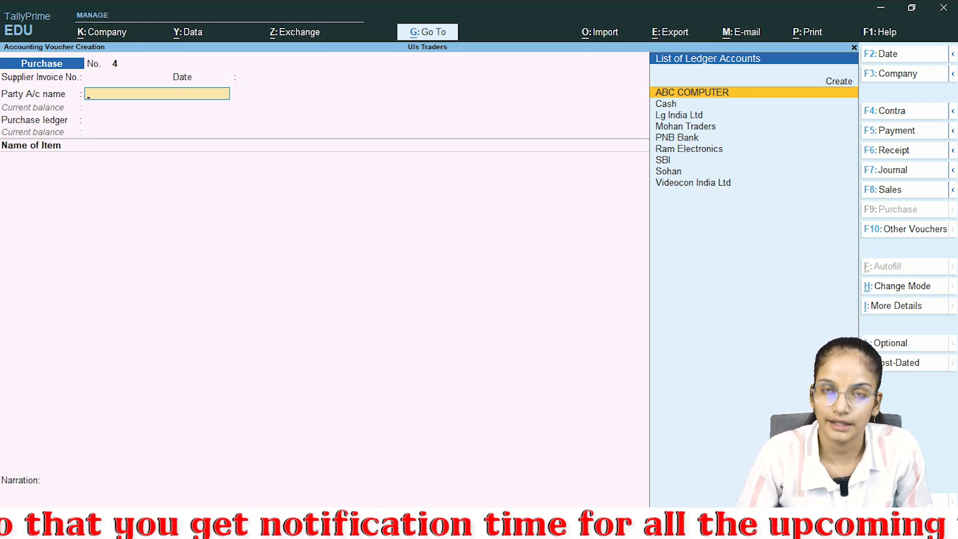
Create a new party ledger named Sr Cr under Sundry Creditors from within the purchase voucher
{"action": "key", "text": "alt+c"}
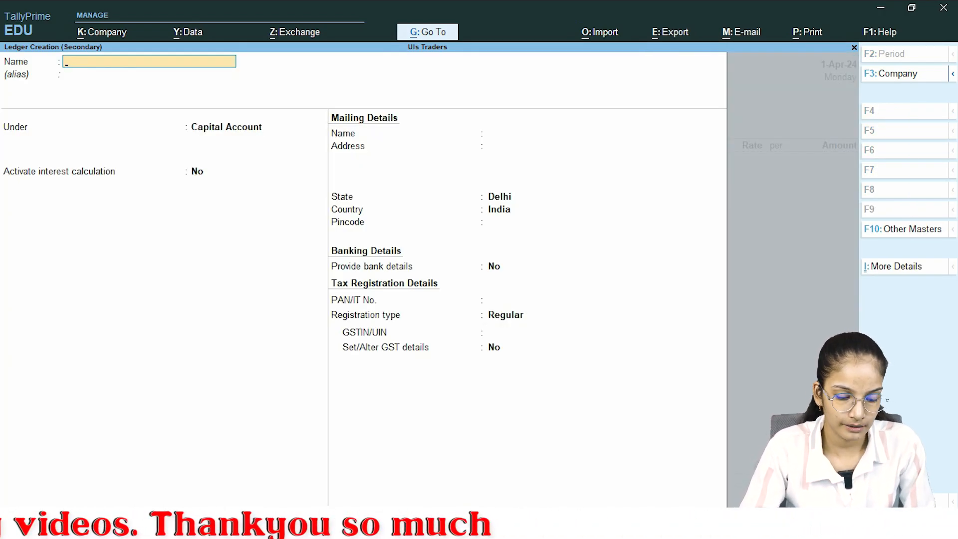
{"action": "type", "text": "Sr Cr"}
{"action": "key", "text": "Return"}
{"action": "key", "text": "Return"}
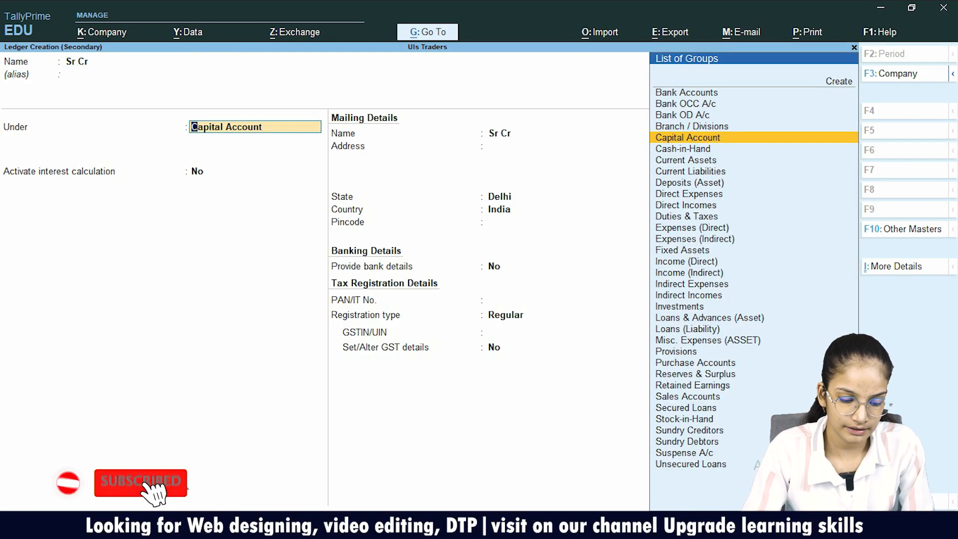
{"action": "type", "text": "Sun"}
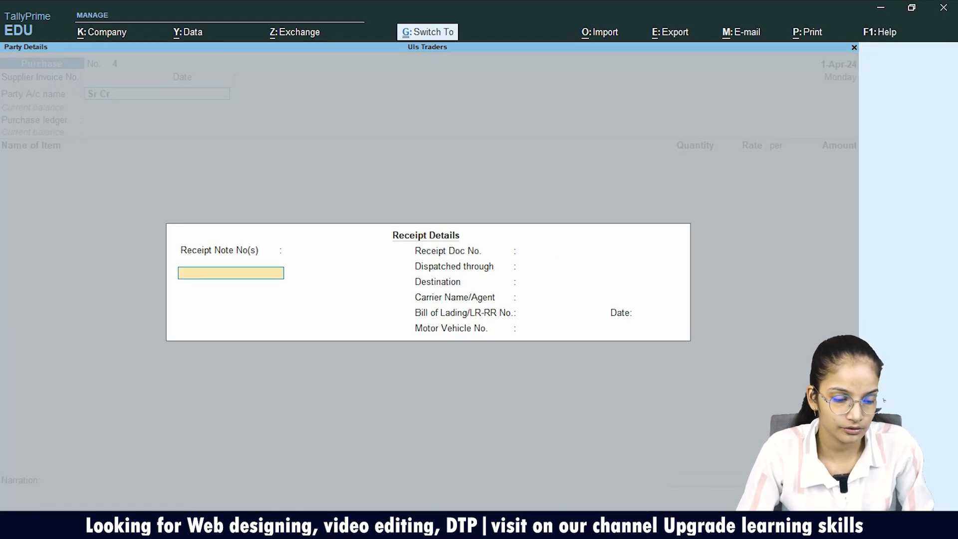
Accept the receipt and party details without changes and choose Purchase as the purchase ledger
{"action": "key", "text": "ctrl+a"}
{"action": "key", "text": "ctrl+a"}
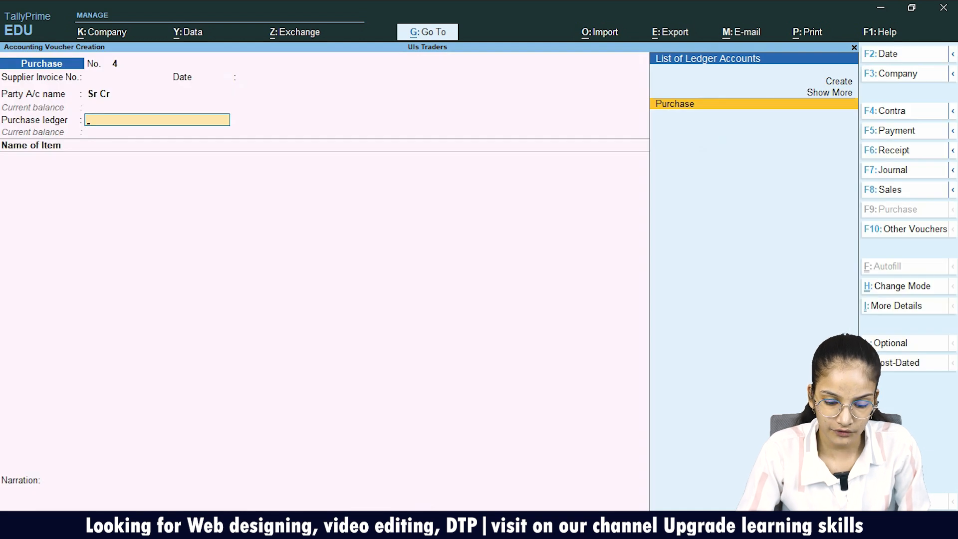
{"action": "key", "text": "Return"}
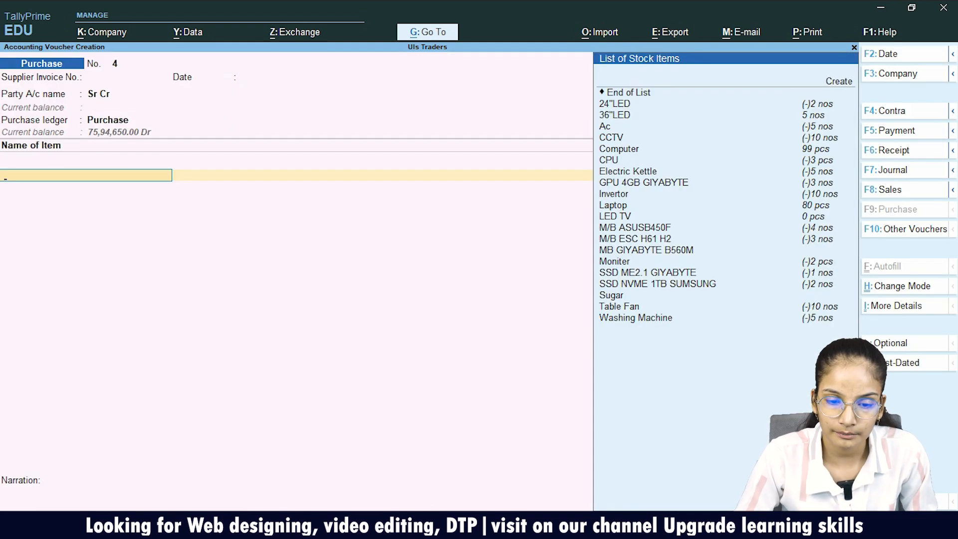
Select Sugar as the stock item in the purchase voucher
{"action": "key", "text": "Down"}
{"action": "key", "text": "Down"}
{"action": "key", "text": "Down"}
{"action": "key", "text": "Down"}
{"action": "key", "text": "Down"}
{"action": "key", "text": "Down"}
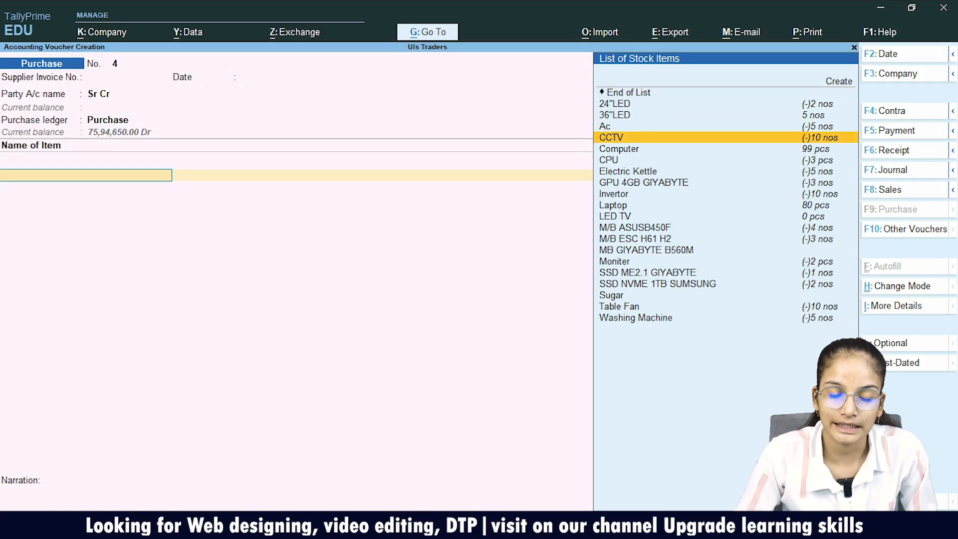
{"action": "key", "text": "Down"}
{"action": "key", "text": "Down"}
{"action": "key", "text": "Down"}
{"action": "key", "text": "Down"}
{"action": "key", "text": "Down"}
{"action": "key", "text": "Down"}
{"action": "key", "text": "Down"}
{"action": "key", "text": "Down"}
{"action": "key", "text": "Down"}
{"action": "key", "text": "Down"}
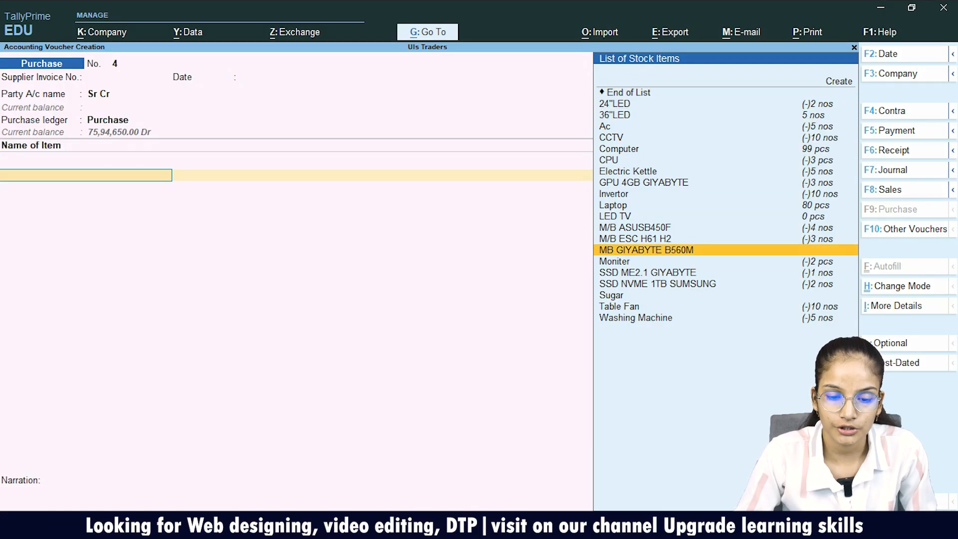
{"action": "key", "text": "Down"}
{"action": "key", "text": "Down"}
{"action": "key", "text": "Return"}
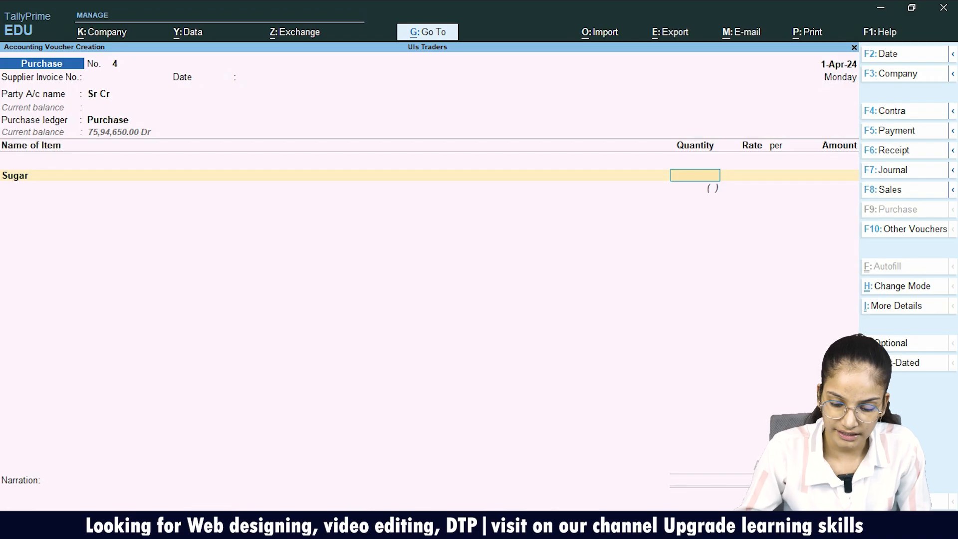
Enter 10 kg as the Sugar quantity, and replace it with 1 quintal
{"action": "type", "text": "10"}
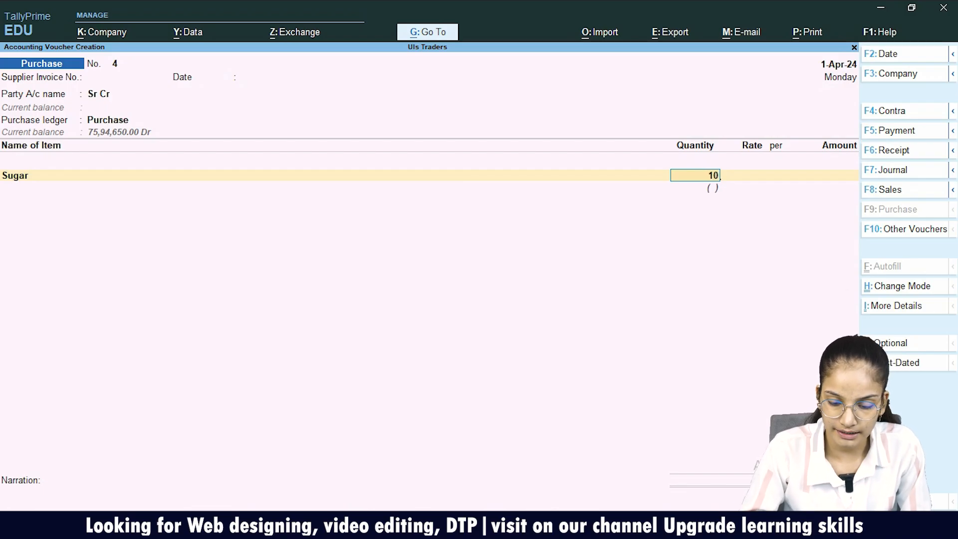
{"action": "key", "text": "Return"}
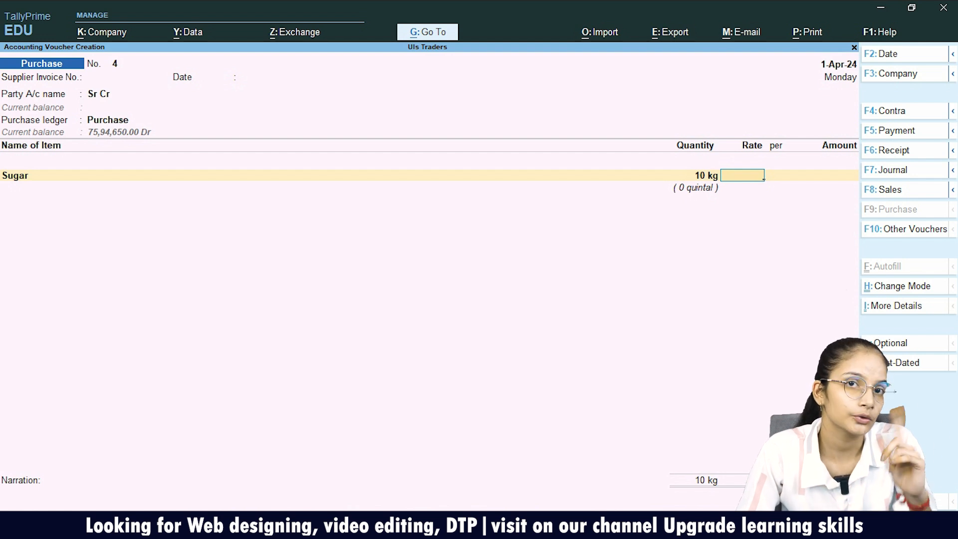
{"action": "key", "text": "BackSpace"}
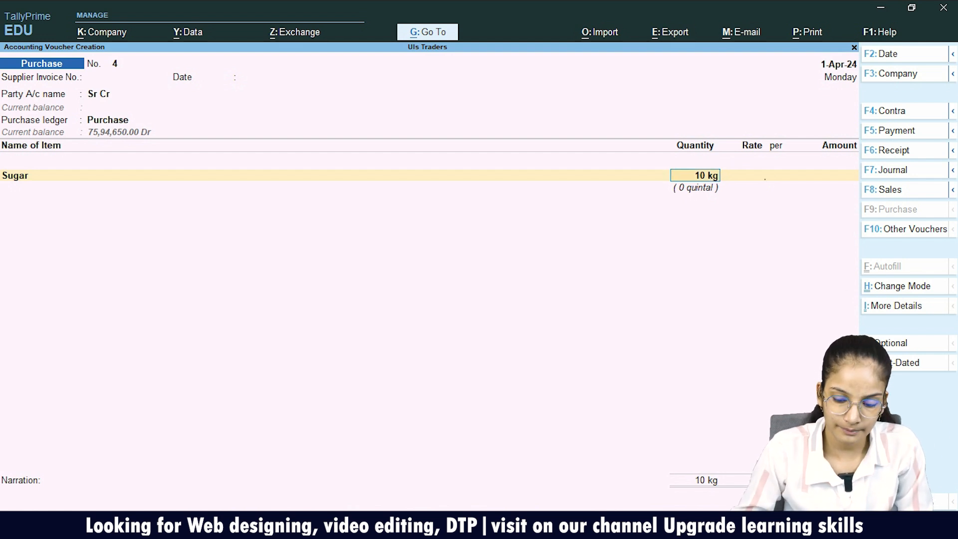
{"action": "type", "text": "1quintal"}
{"action": "key", "text": "Return"}
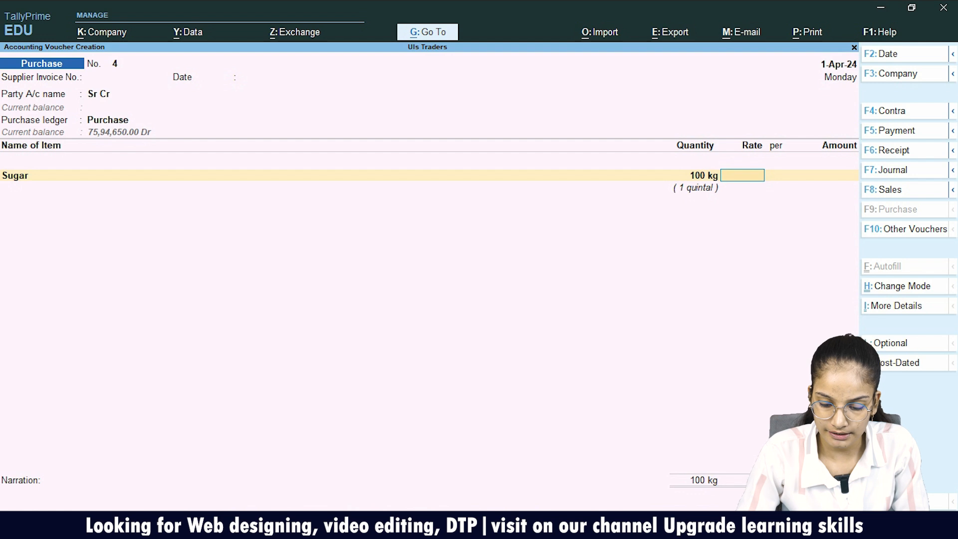
Set the Sugar rate to 4000 per quintal, accept the amount, and save the purchase voucher
{"action": "type", "text": "4000"}
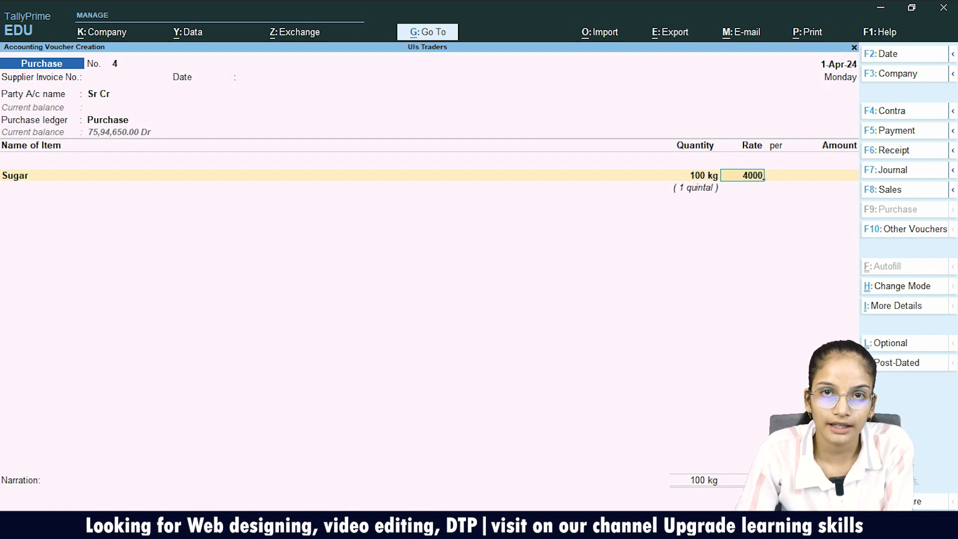
{"action": "key", "text": "Return"}
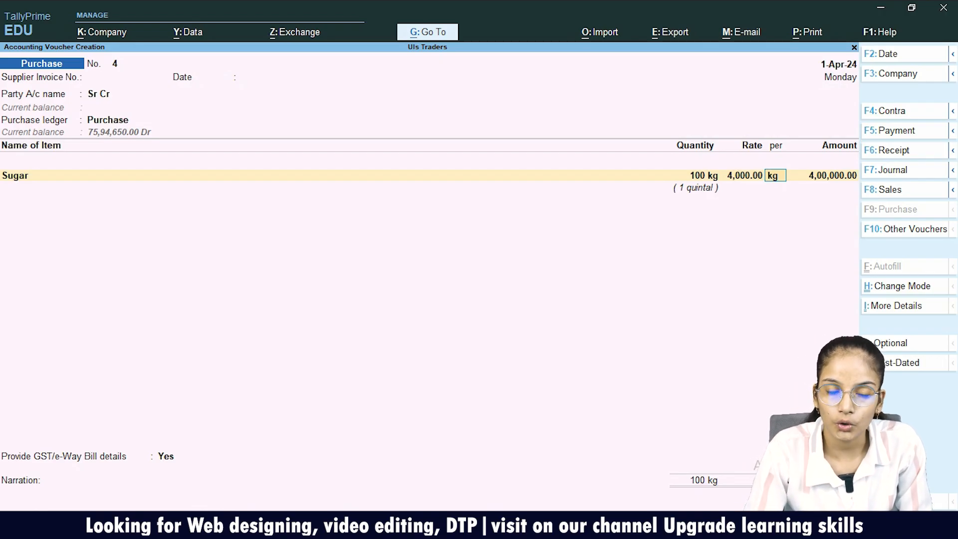
{"action": "type", "text": "quintal"}
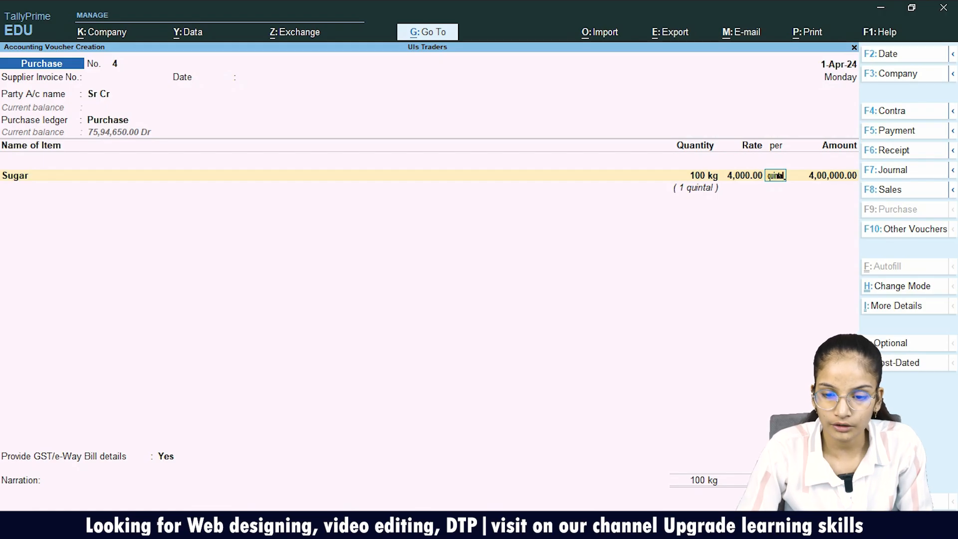
{"action": "key", "text": "Return"}
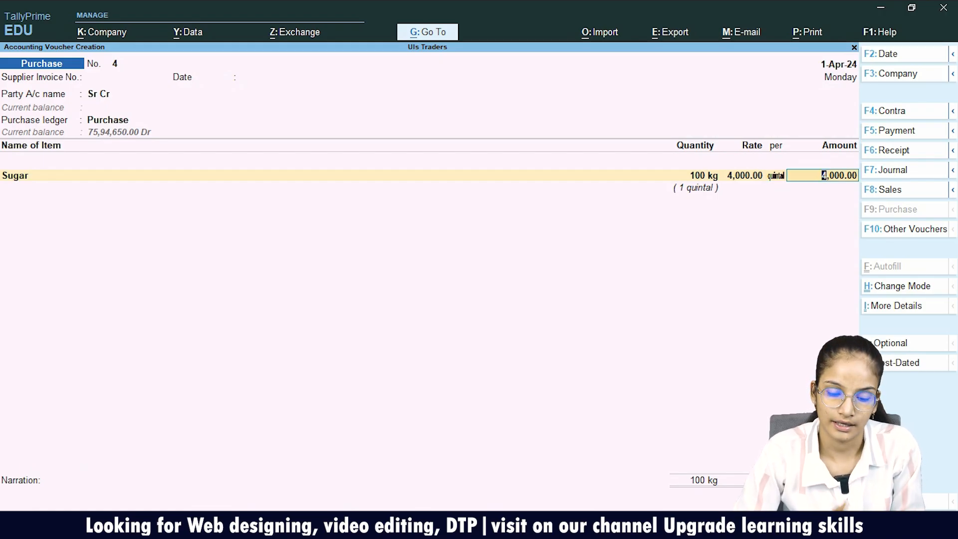
{"action": "key", "text": "Return"}
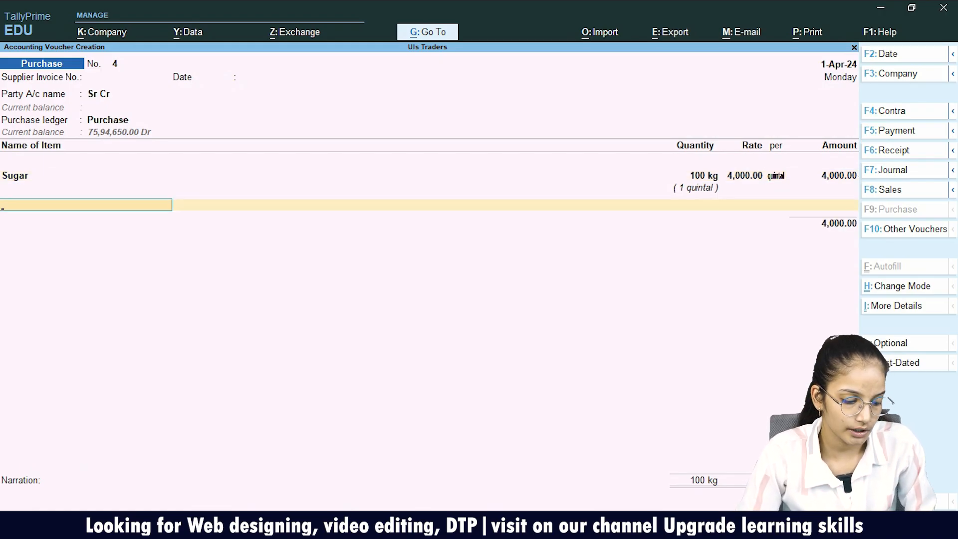
{"action": "key", "text": "ctrl"}
{"action": "key", "text": "ctrl+a"}
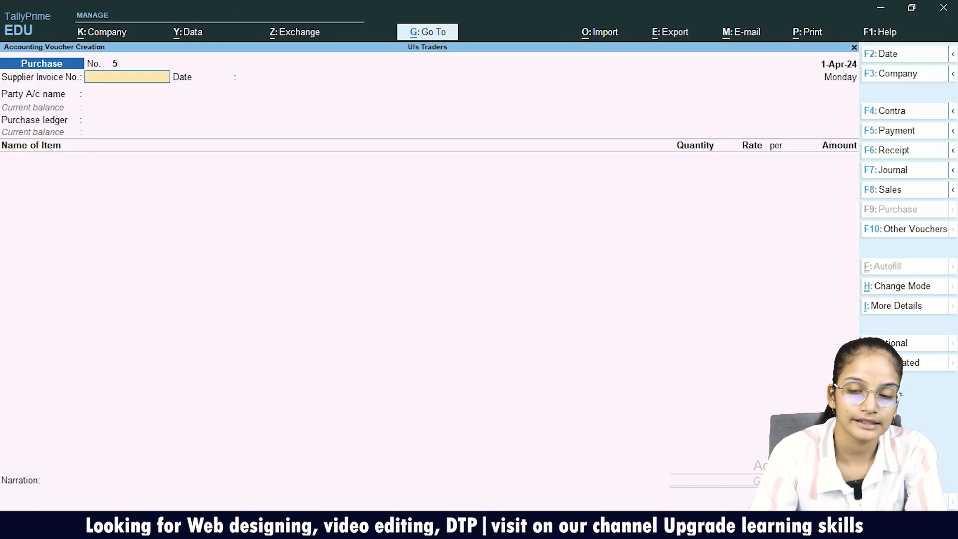
Start a sales voucher for the customer listed just before Sr Cr, keeping the dispatch and party details, with Sales as the sales ledger
{"action": "key", "text": "F8"}
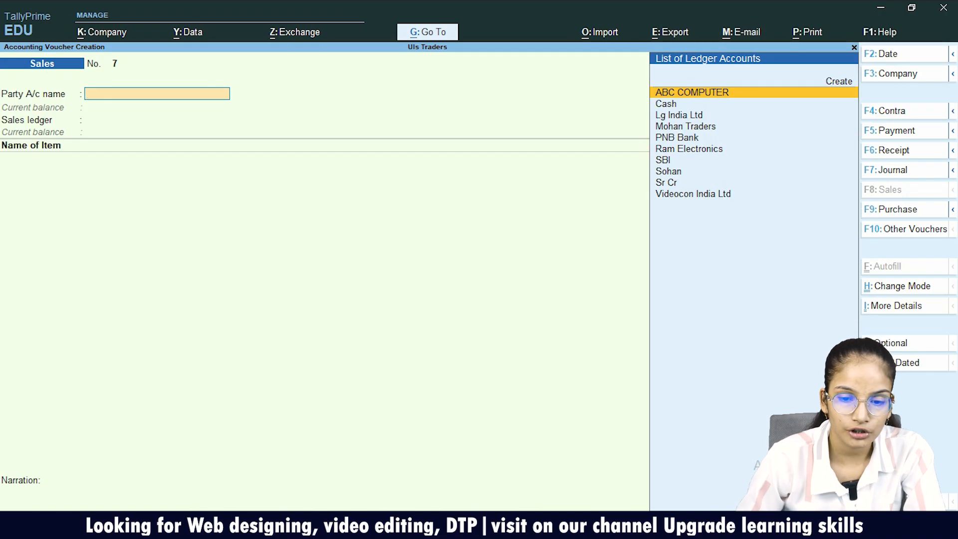
{"action": "key", "text": "Down"}
{"action": "key", "text": "Down"}
{"action": "key", "text": "Down"}
{"action": "key", "text": "Down"}
{"action": "key", "text": "Down"}
{"action": "key", "text": "Down"}
{"action": "key", "text": "Down"}
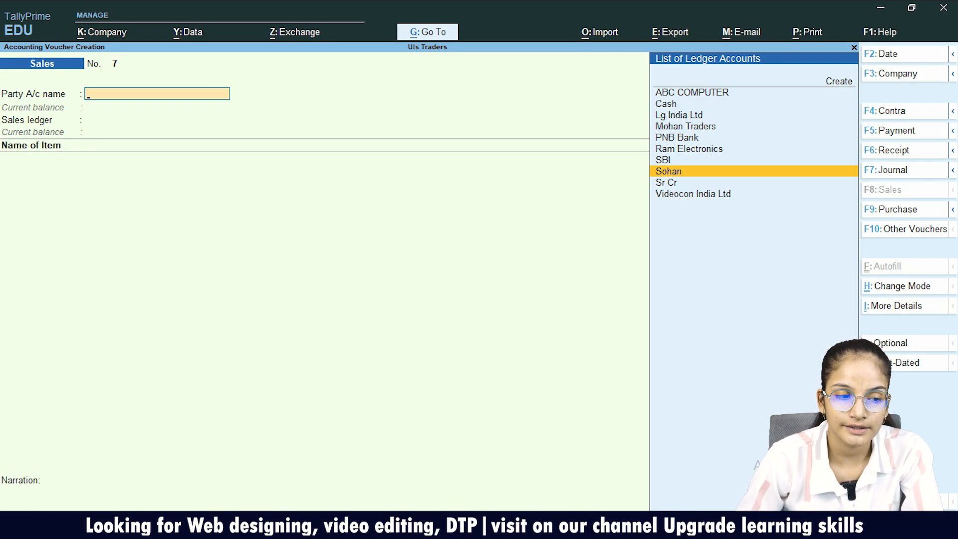
{"action": "key", "text": "Return"}
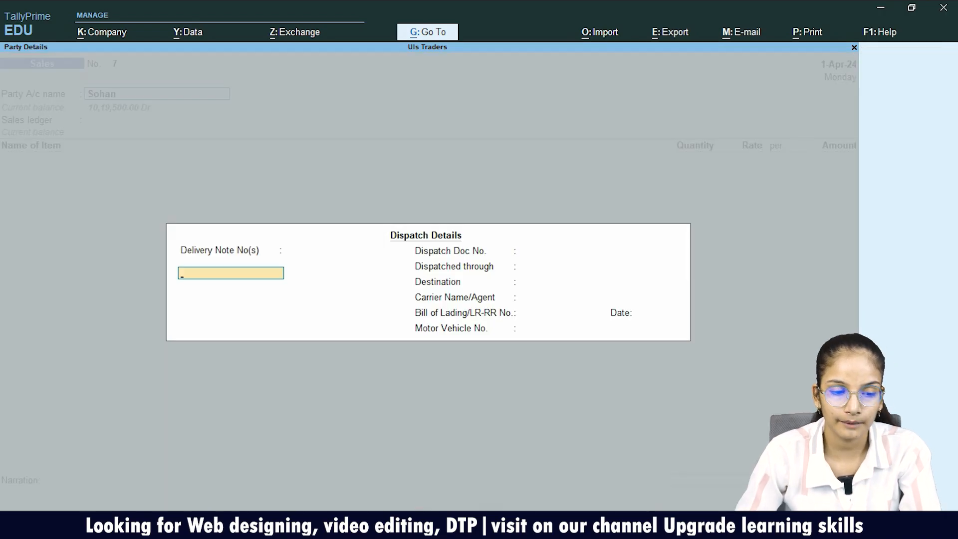
{"action": "key", "text": "ctrl+a"}
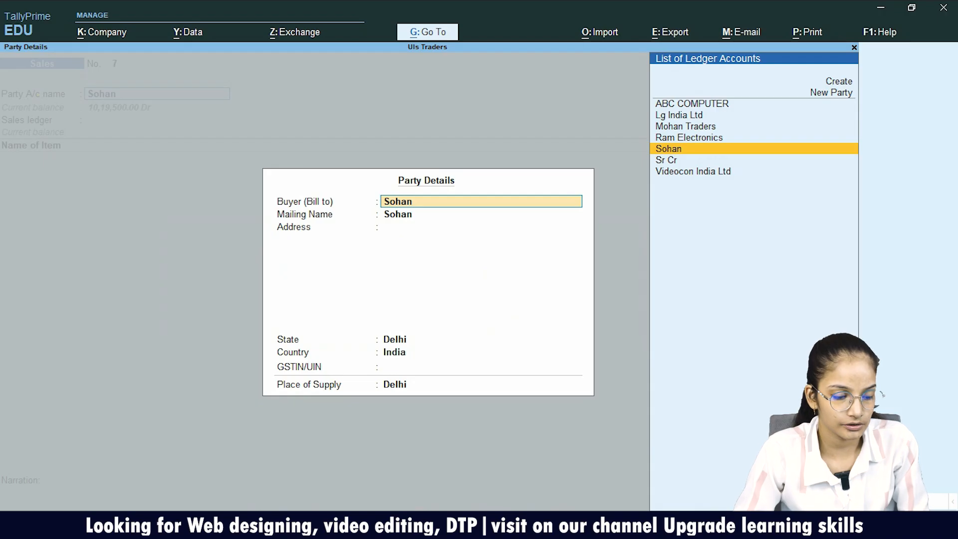
{"action": "key", "text": "ctrl+a"}
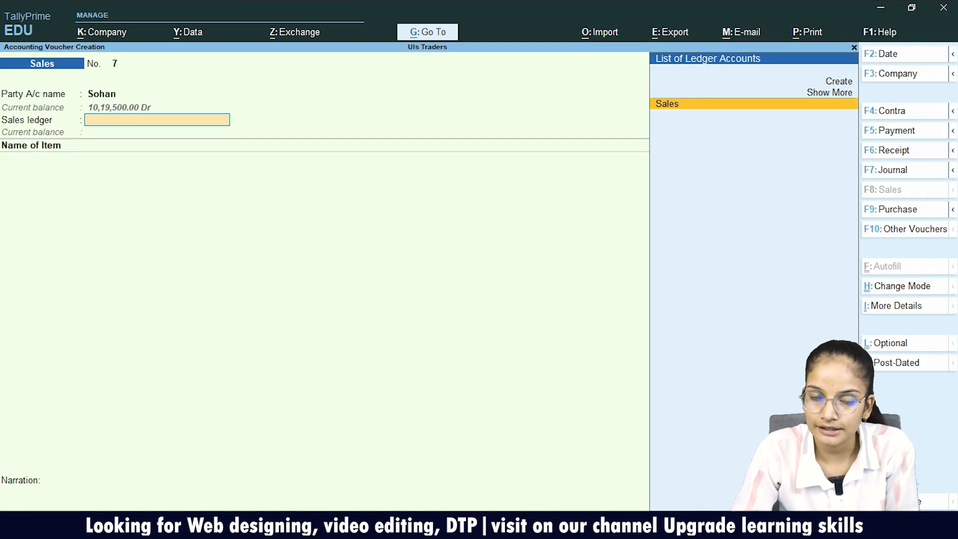
{"action": "key", "text": "Return"}
Add the Sugar stock item to the sales voucher with a quantity of 50 kg
{"action": "key", "text": "Down"}
{"action": "key", "text": "Down"}
{"action": "key", "text": "Down"}
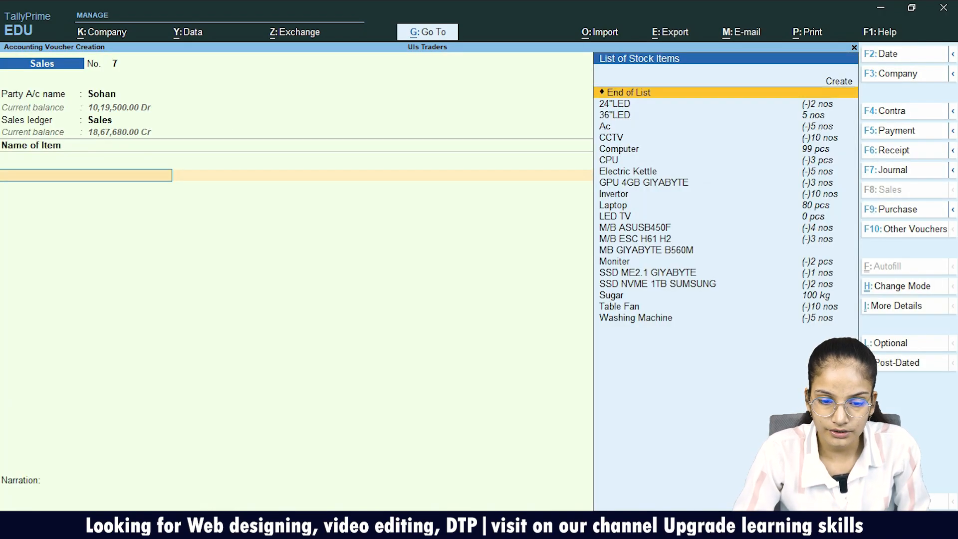
{"action": "key", "text": "Down"}
{"action": "key", "text": "Down"}
{"action": "key", "text": "Down"}
{"action": "key", "text": "Down"}
{"action": "key", "text": "Down"}
{"action": "key", "text": "Down"}
{"action": "key", "text": "Down"}
{"action": "key", "text": "Down"}
{"action": "key", "text": "Down"}
{"action": "key", "text": "Down"}
{"action": "key", "text": "Down"}
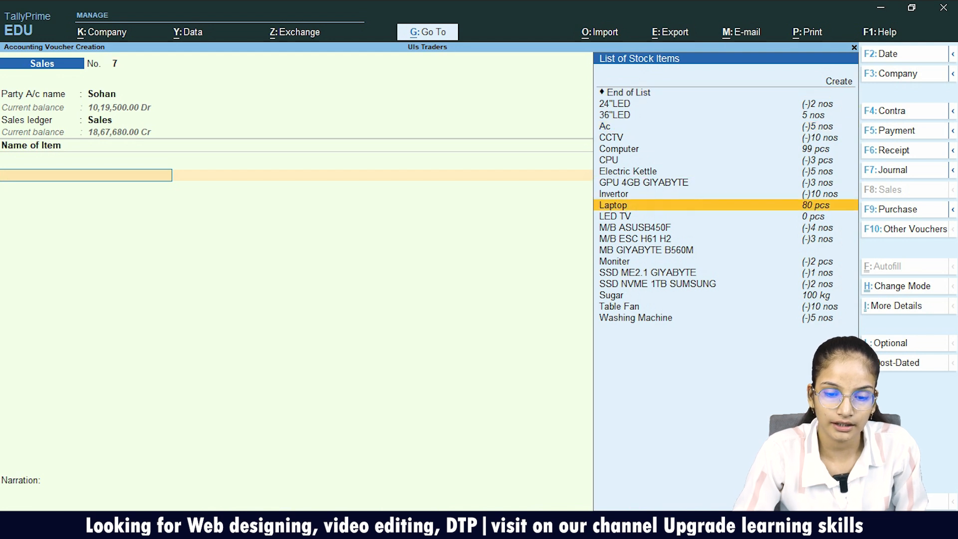
{"action": "key", "text": "Down"}
{"action": "key", "text": "Down"}
{"action": "key", "text": "Down"}
{"action": "key", "text": "Down"}
{"action": "key", "text": "Down"}
{"action": "key", "text": "Return"}
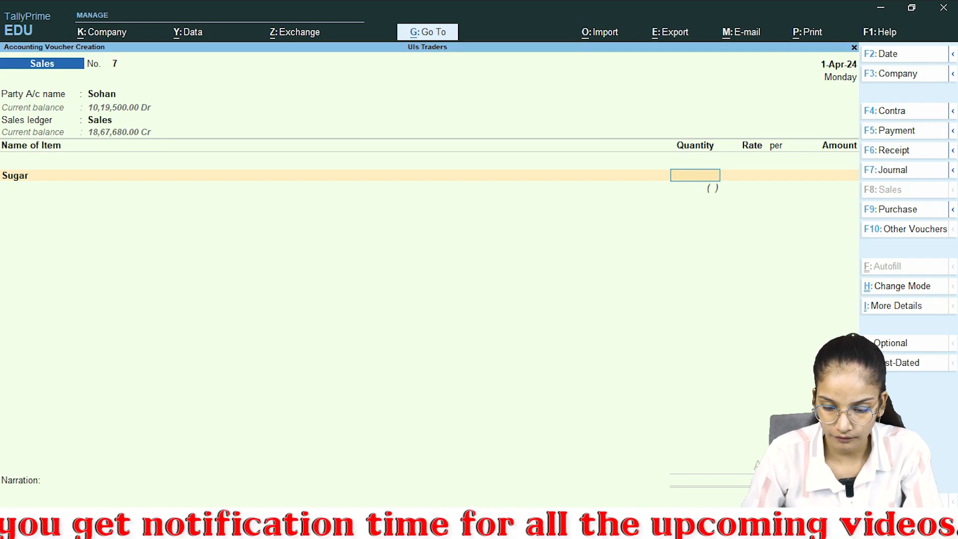
{"action": "type", "text": "50"}
{"action": "key", "text": "Return"}
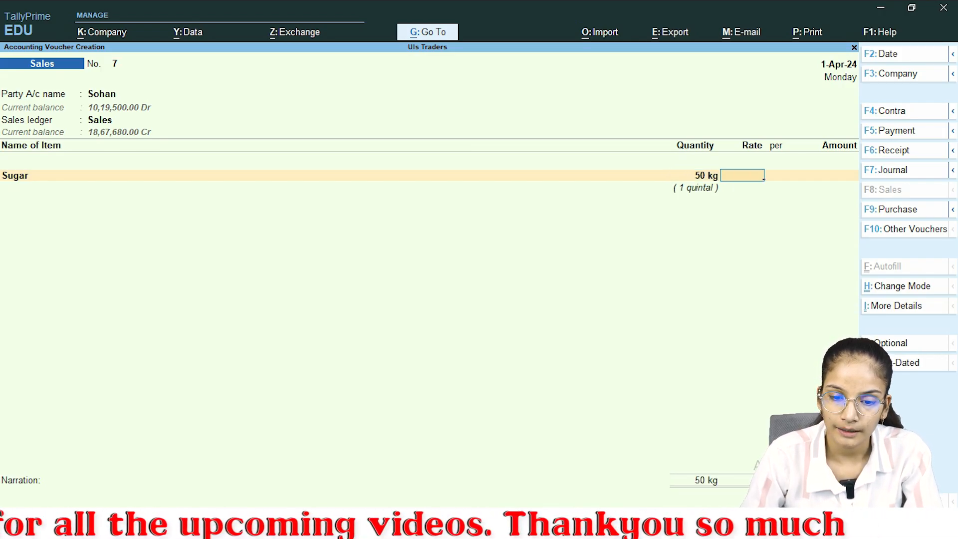